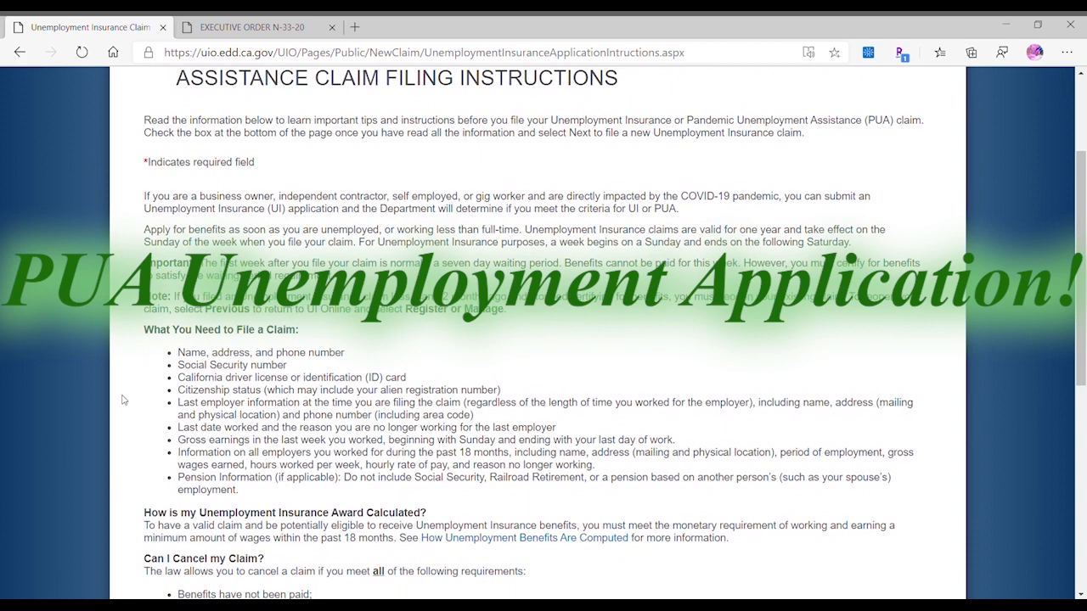
- Read through the claim filing instructions, acknowledge having read all the information and continue to the application
{"action": "scroll", "coordinate": [122, 399], "scroll_direction": "down", "scroll_amount": 4}
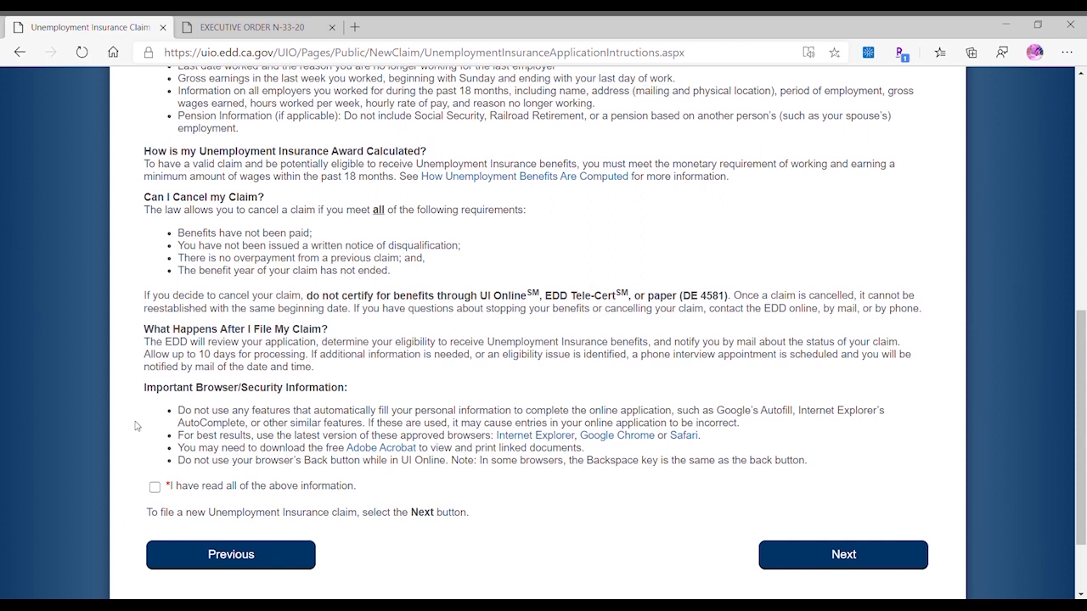
{"action": "left_click", "coordinate": [154, 488]}
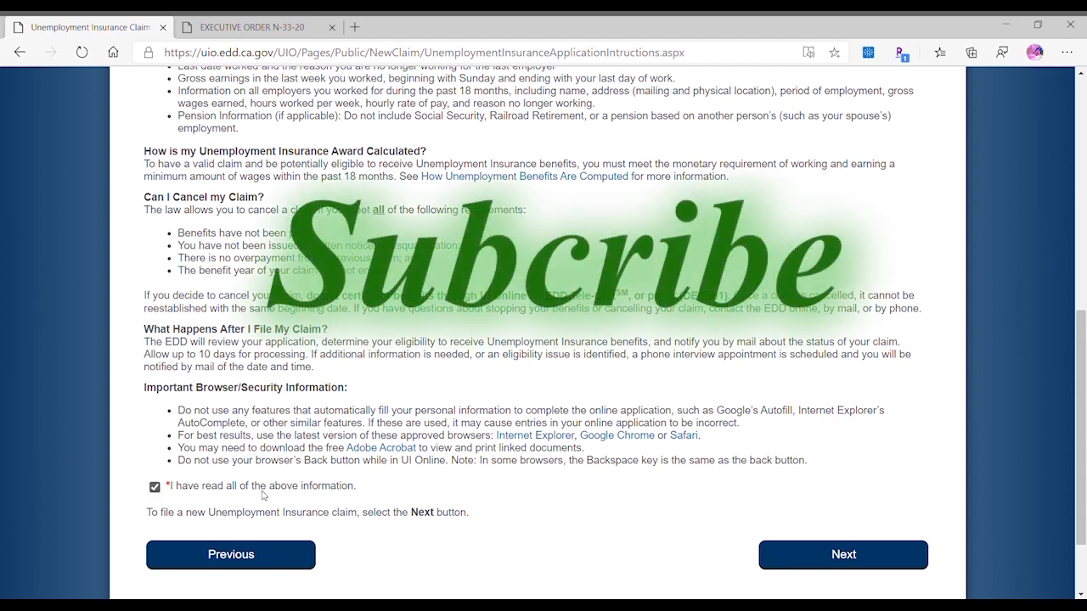
{"action": "left_click", "coordinate": [834, 557]}
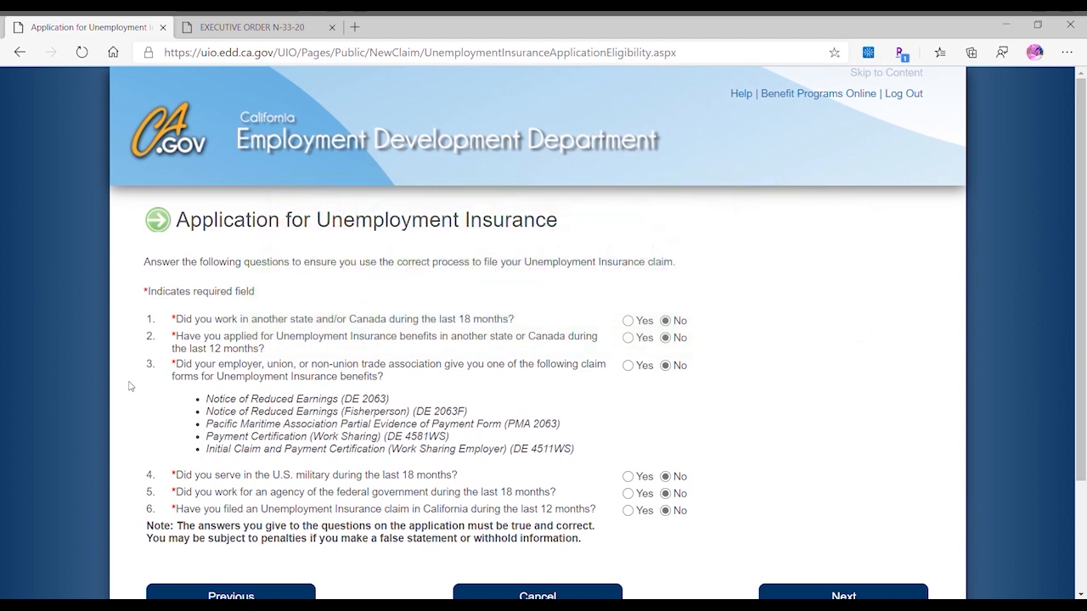
- Advance through the prefilled eligibility, driver license, prior claim and school employee pages, keeping the existing answers
{"action": "scroll", "coordinate": [130, 386], "scroll_direction": "down", "scroll_amount": 1}
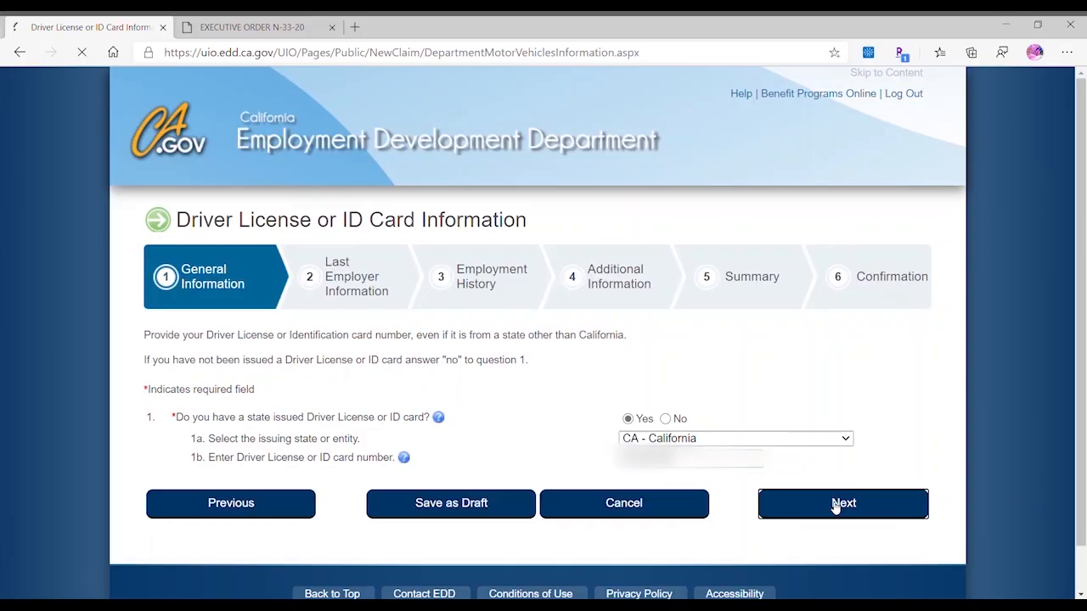
{"action": "left_click", "coordinate": [836, 505]}
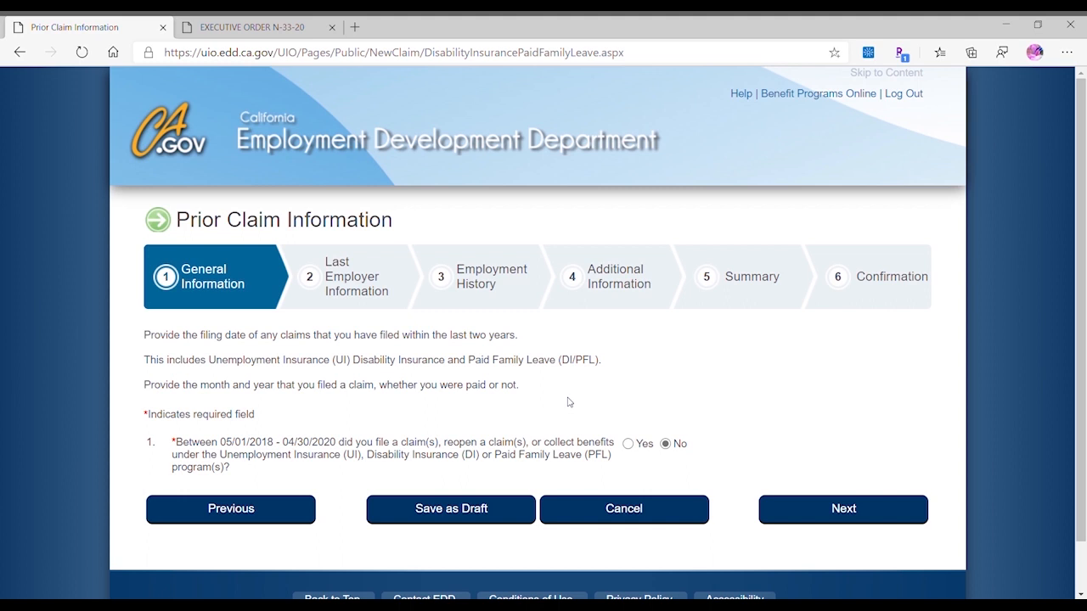
{"action": "left_click", "coordinate": [844, 508]}
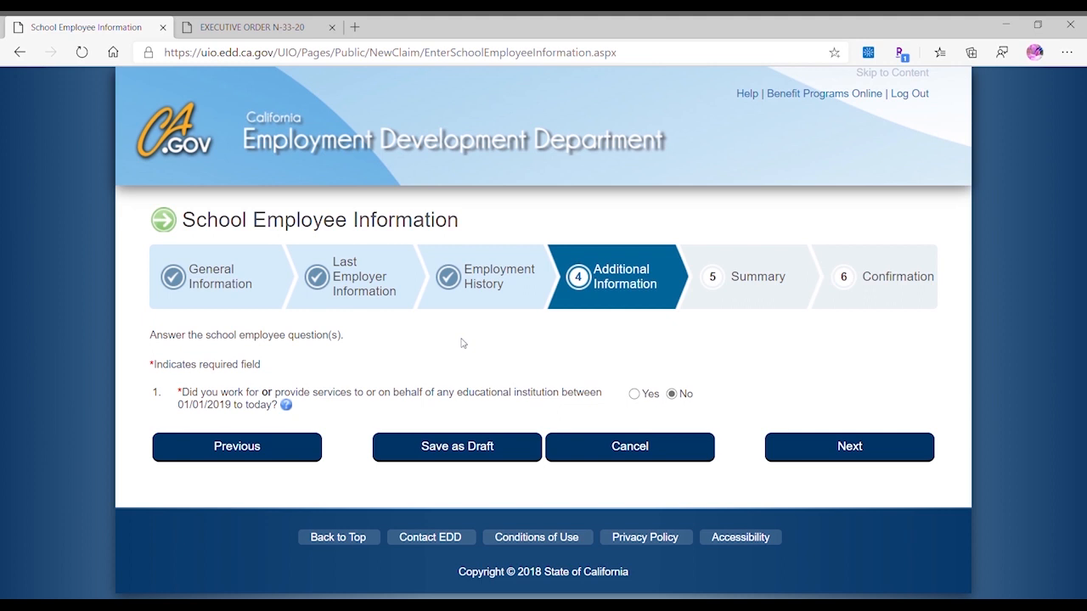
{"action": "left_click", "coordinate": [844, 444]}
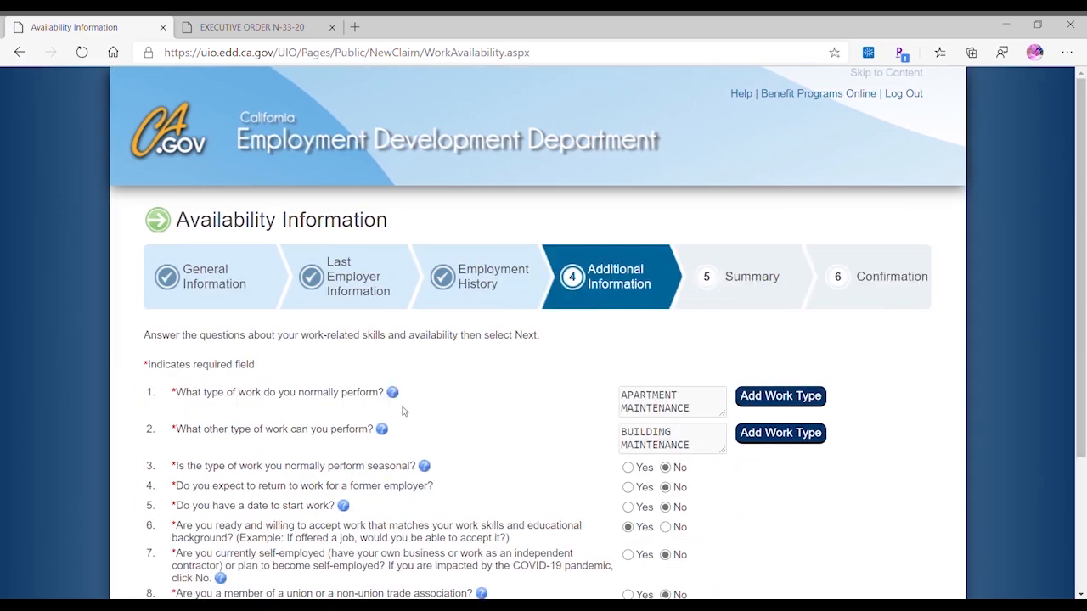
- Search the work types for "taxi driver" under the normally performed work question, and return to the availability questions without saving a selection
{"action": "scroll", "coordinate": [403, 411], "scroll_direction": "down", "scroll_amount": 2}
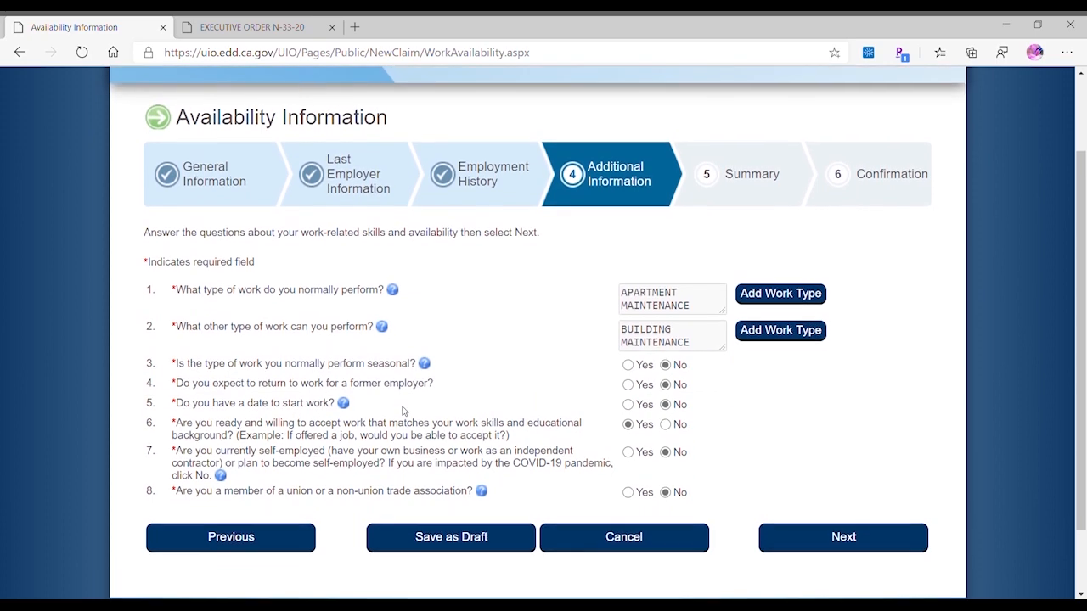
{"action": "scroll", "coordinate": [404, 411], "scroll_direction": "down", "scroll_amount": 1}
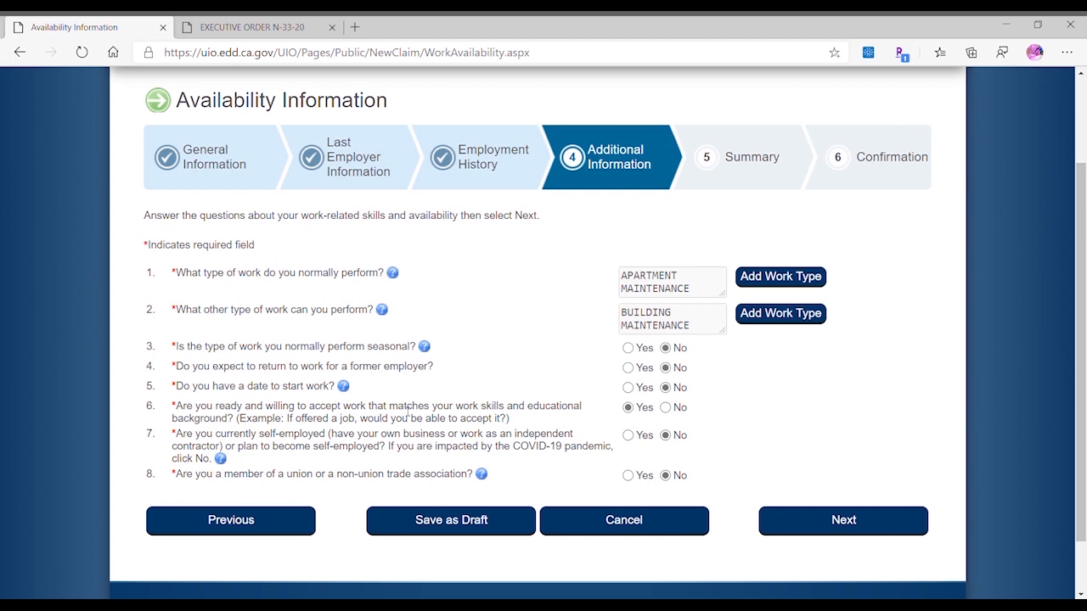
{"action": "left_click", "coordinate": [786, 283]}
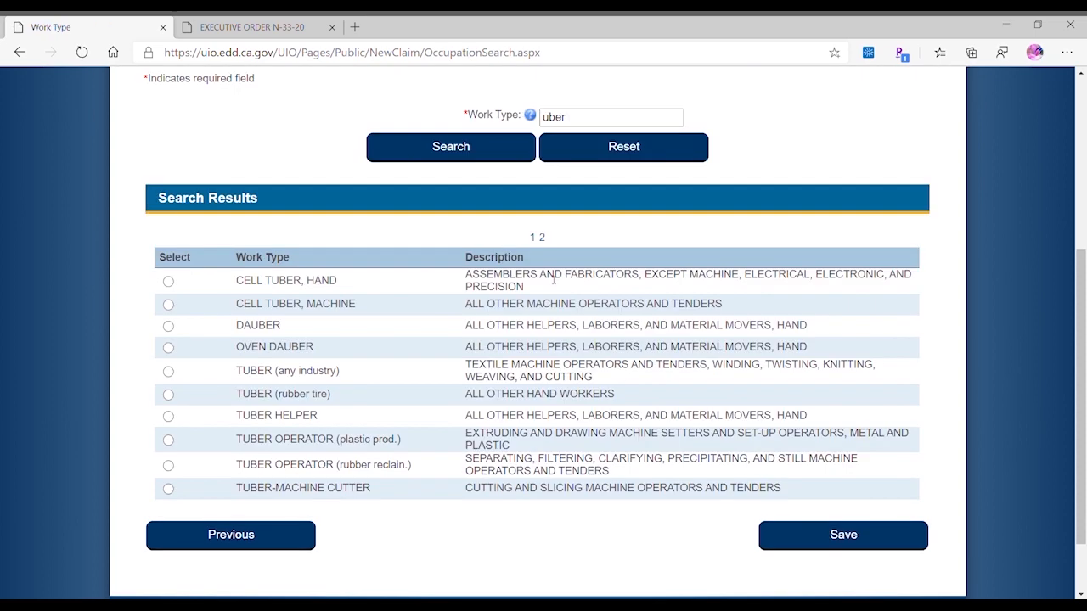
{"action": "scroll", "coordinate": [554, 280], "scroll_direction": "up", "scroll_amount": 1}
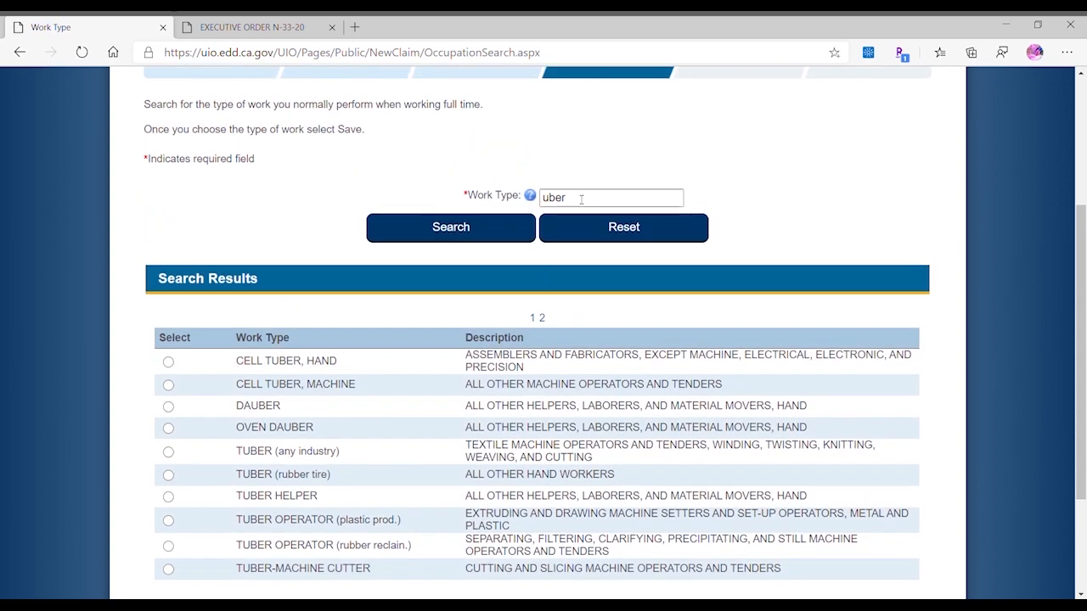
{"action": "left_click_drag", "start_coordinate": [581, 198], "coordinate": [487, 202]}
{"action": "key", "text": "BackSpace"}
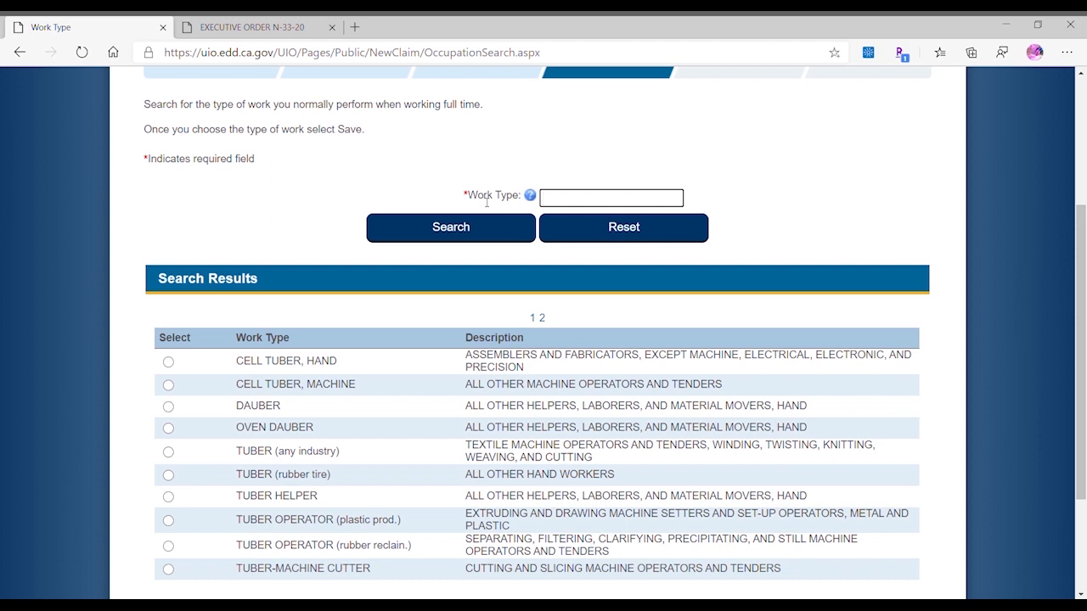
{"action": "type", "text": "taxi driver"}
{"action": "key", "text": "Return"}
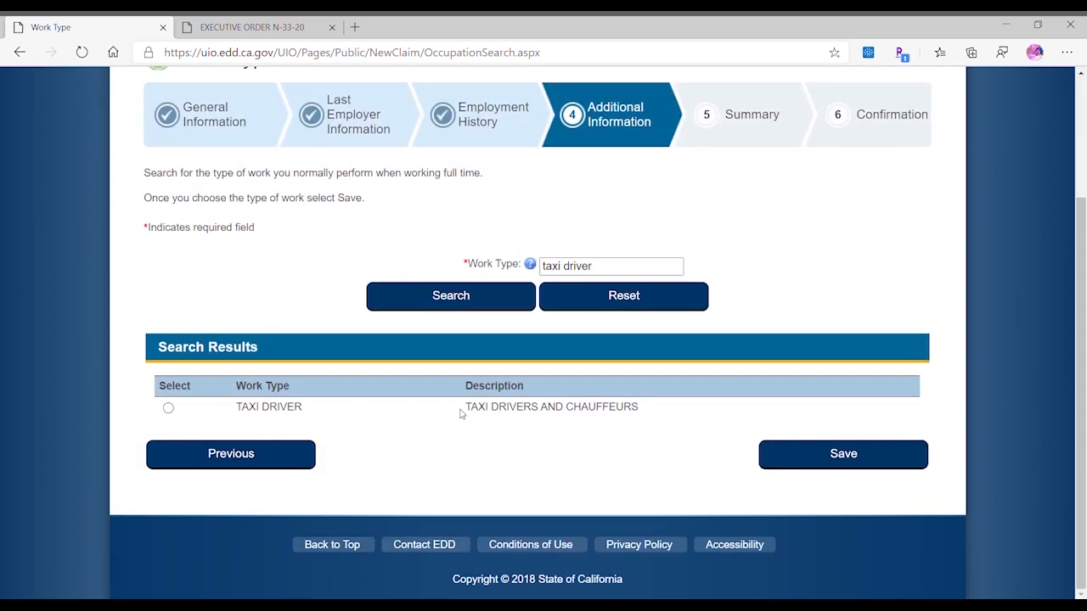
{"action": "left_click", "coordinate": [257, 455]}
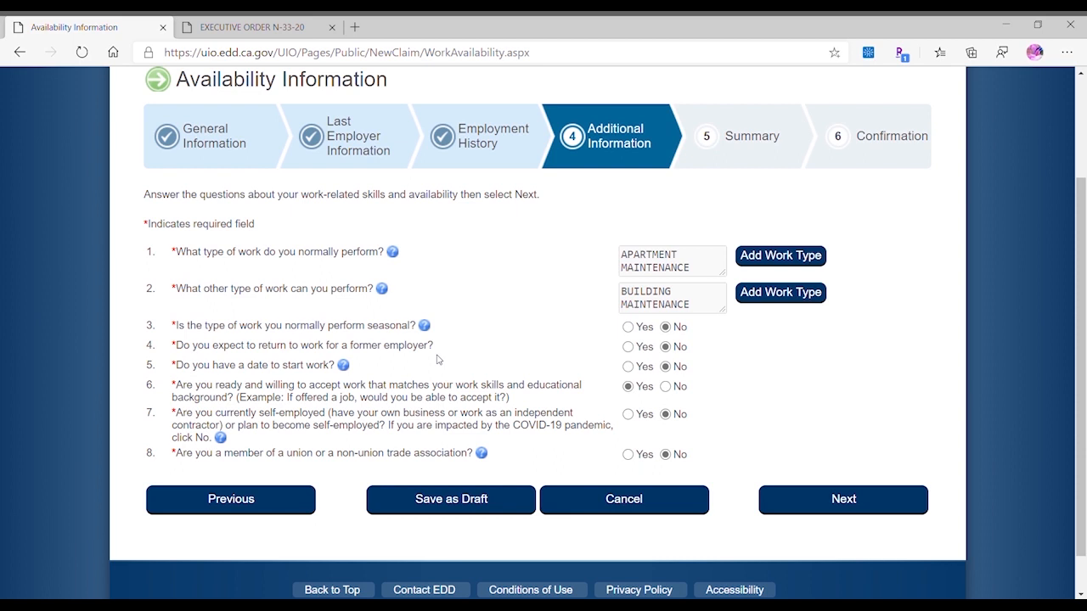
- Continue to the disaster questions, answer Yes to being unemployed because of a recent disaster and choose COVID-19 as its type
{"action": "scroll", "coordinate": [439, 359], "scroll_direction": "down", "scroll_amount": 1}
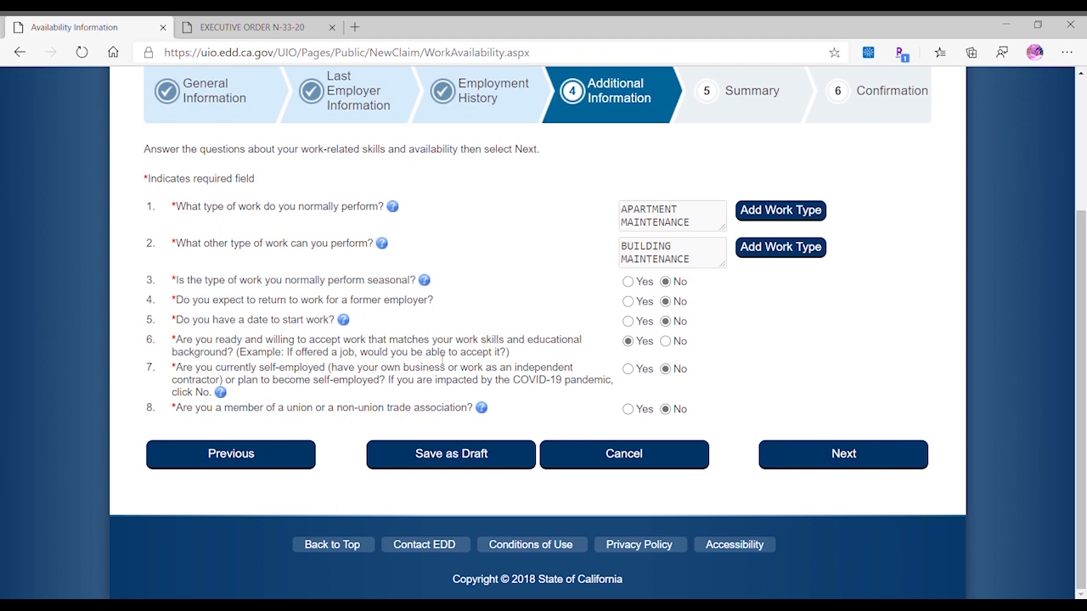
{"action": "left_click", "coordinate": [847, 459]}
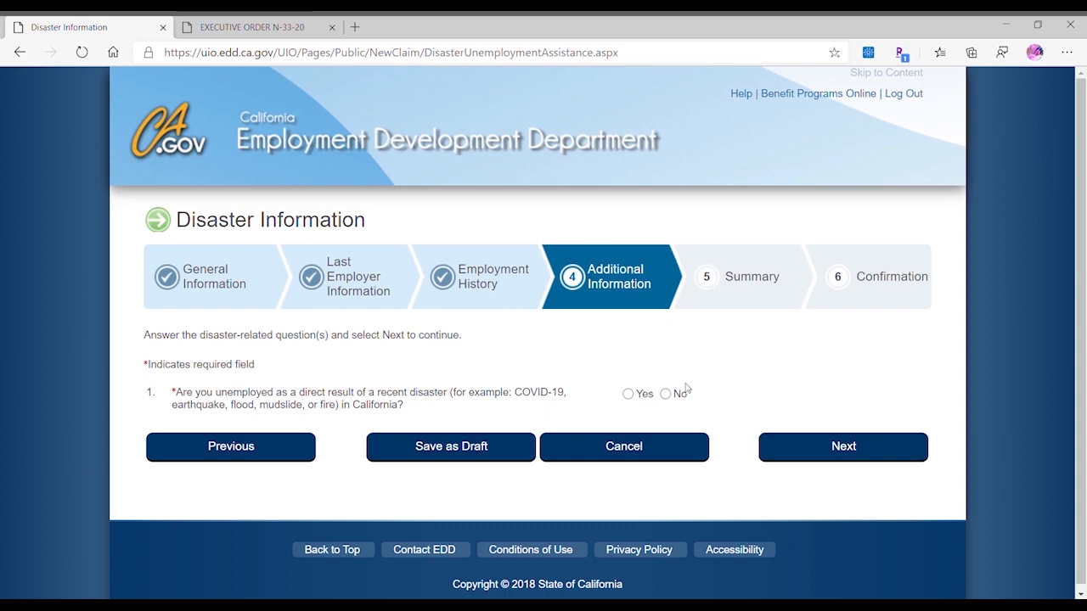
{"action": "left_click", "coordinate": [635, 395]}
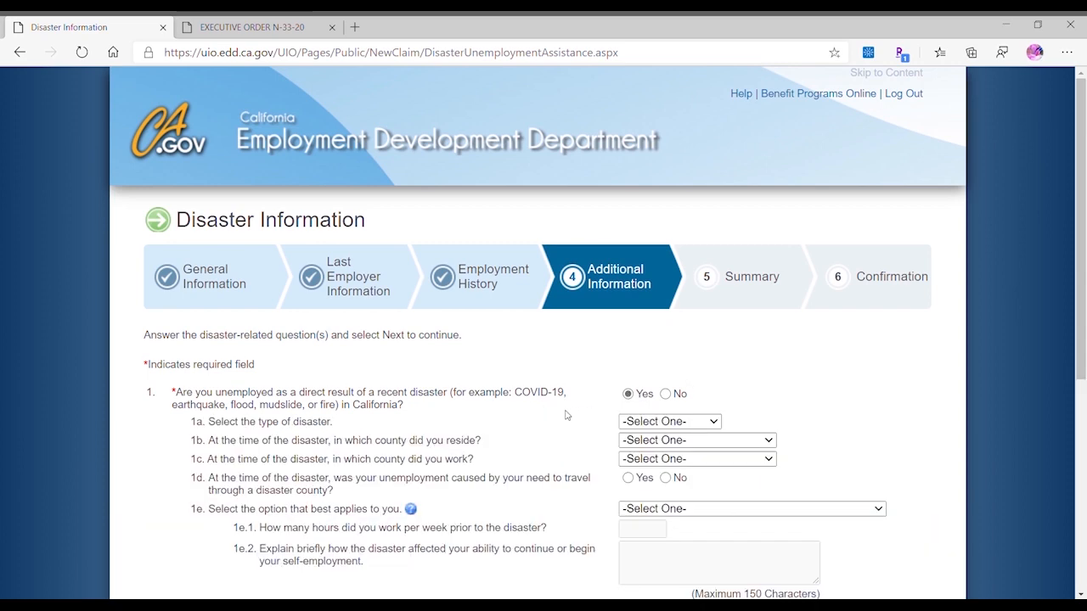
{"action": "scroll", "coordinate": [567, 415], "scroll_direction": "down", "scroll_amount": 3}
{"action": "scroll", "coordinate": [567, 415], "scroll_direction": "up", "scroll_amount": 1}
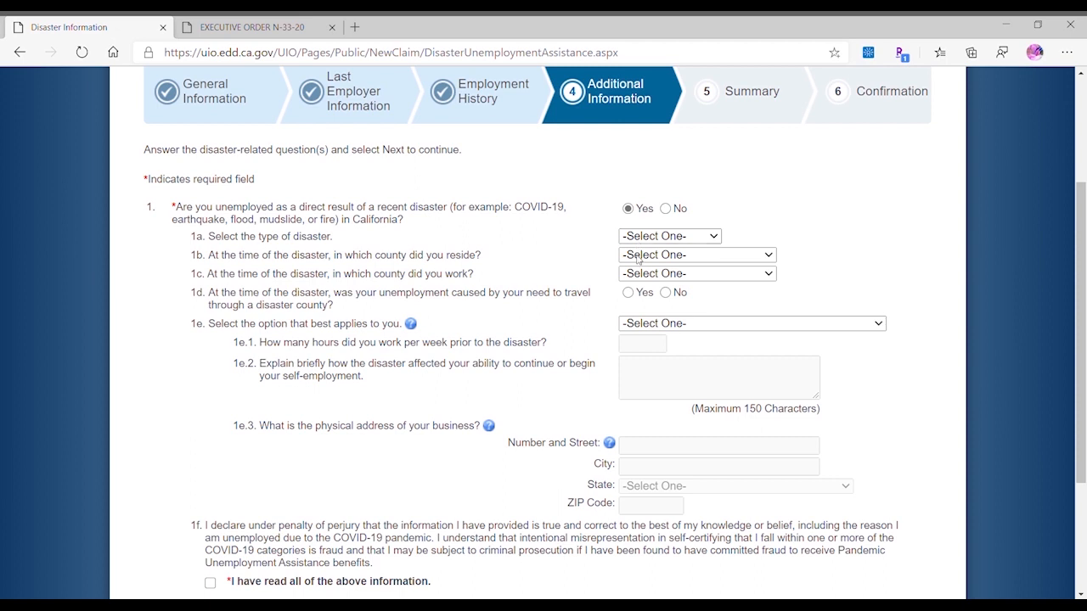
{"action": "left_click", "coordinate": [639, 266]}
{"action": "left_click", "coordinate": [580, 241]}
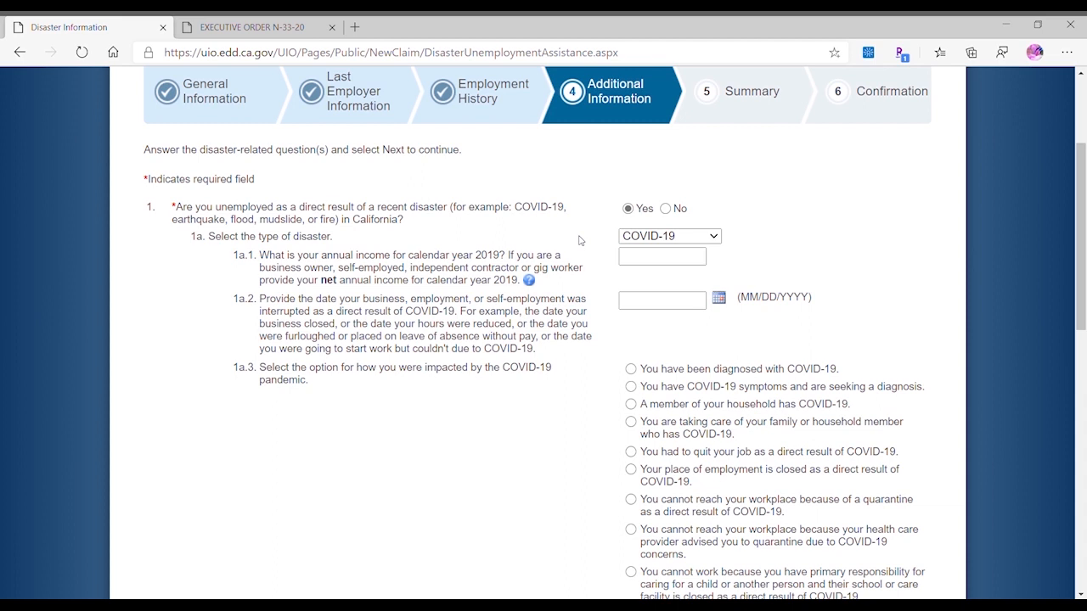
- Select being an independent contractor with reportable income forced to stop working as the COVID-19 impact
{"action": "left_click", "coordinate": [626, 260]}
{"action": "scroll", "coordinate": [179, 286], "scroll_direction": "down", "scroll_amount": 1}
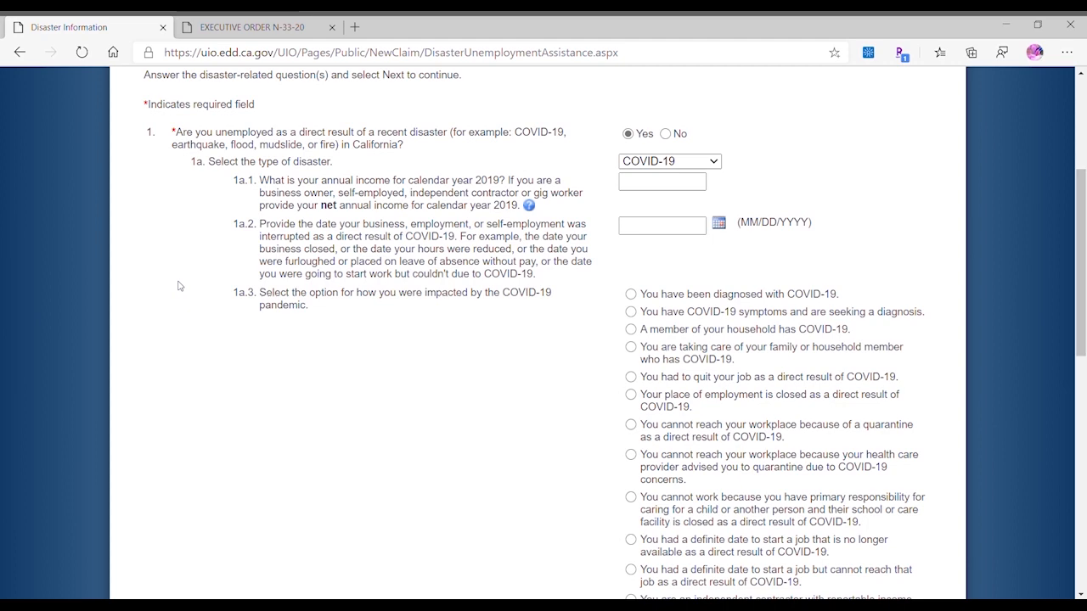
{"action": "scroll", "coordinate": [552, 512], "scroll_direction": "down", "scroll_amount": 2}
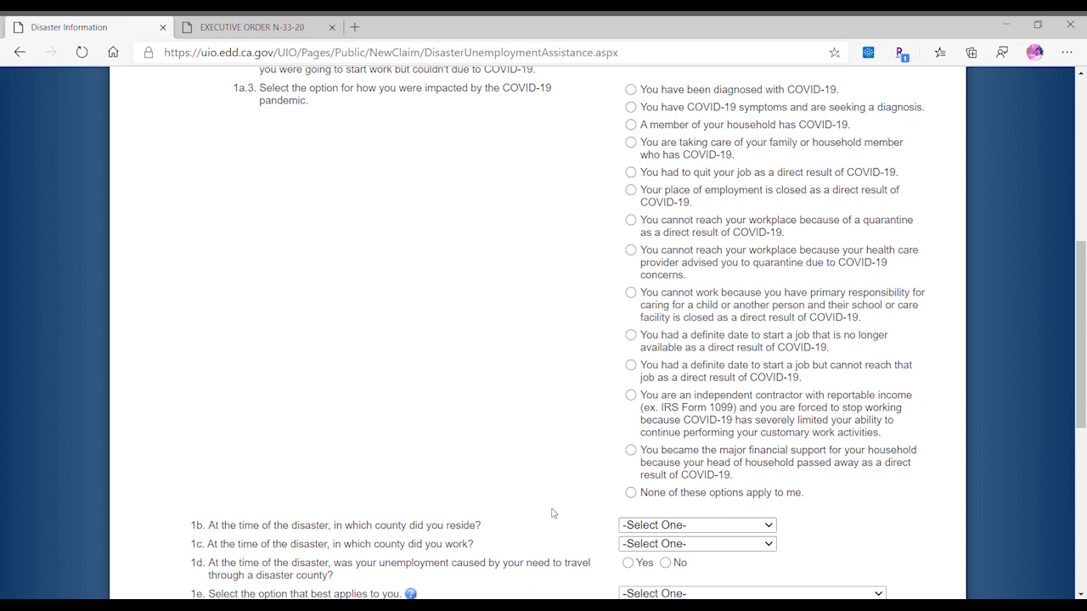
{"action": "left_click", "coordinate": [630, 396]}
- Review the COVID-19 impact options and the follow-up questions on counties, disaster-area travel and self-employment
{"action": "scroll", "coordinate": [582, 408], "scroll_direction": "down", "scroll_amount": 2}
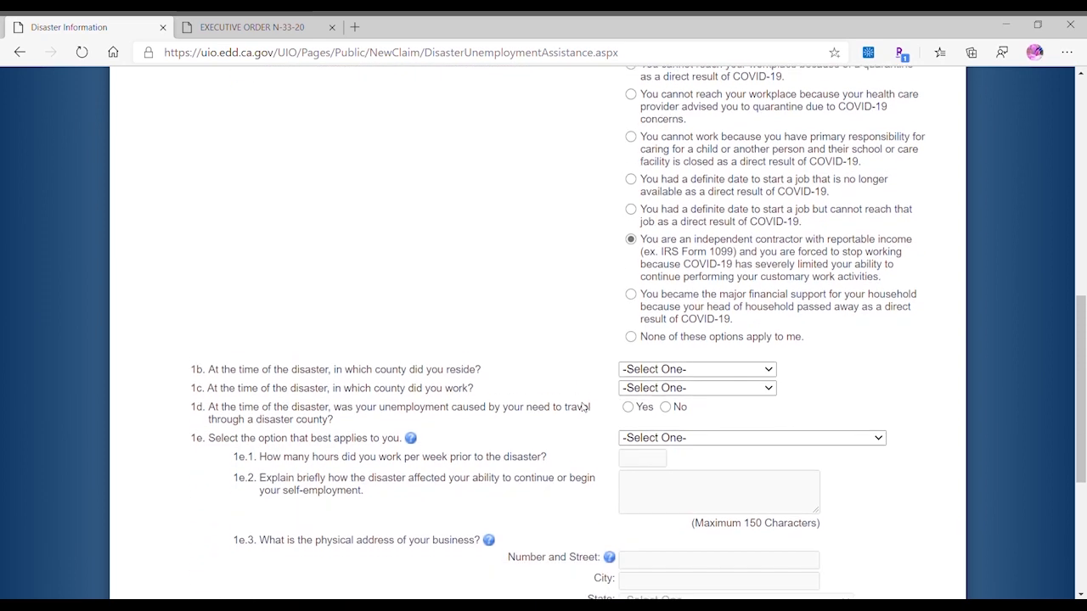
{"action": "scroll", "coordinate": [582, 408], "scroll_direction": "up", "scroll_amount": 1}
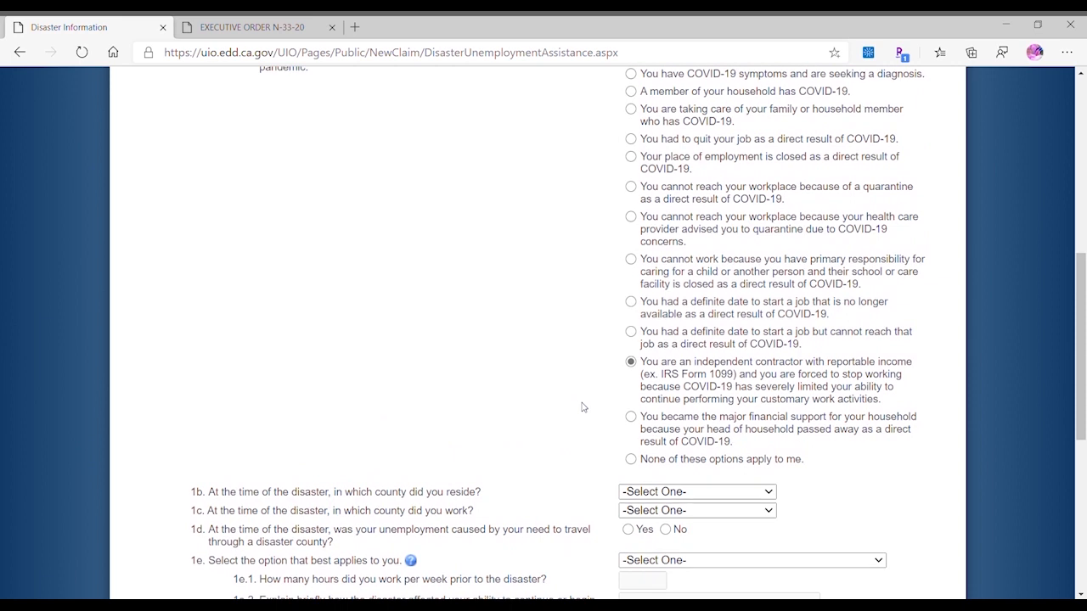
{"action": "scroll", "coordinate": [582, 408], "scroll_direction": "up", "scroll_amount": 2}
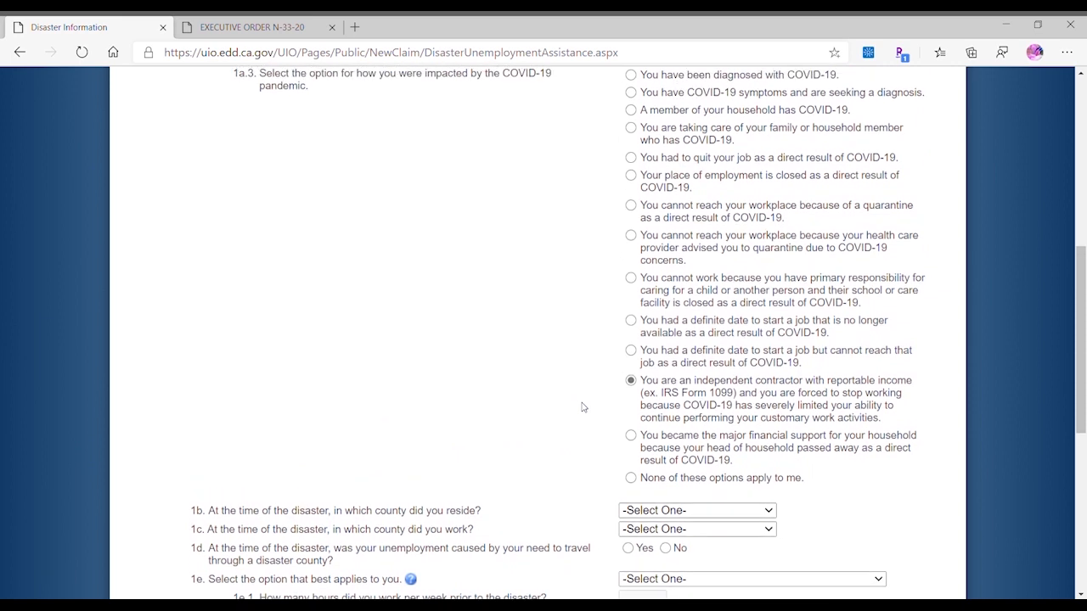
{"action": "scroll", "coordinate": [581, 408], "scroll_direction": "down", "scroll_amount": 1}
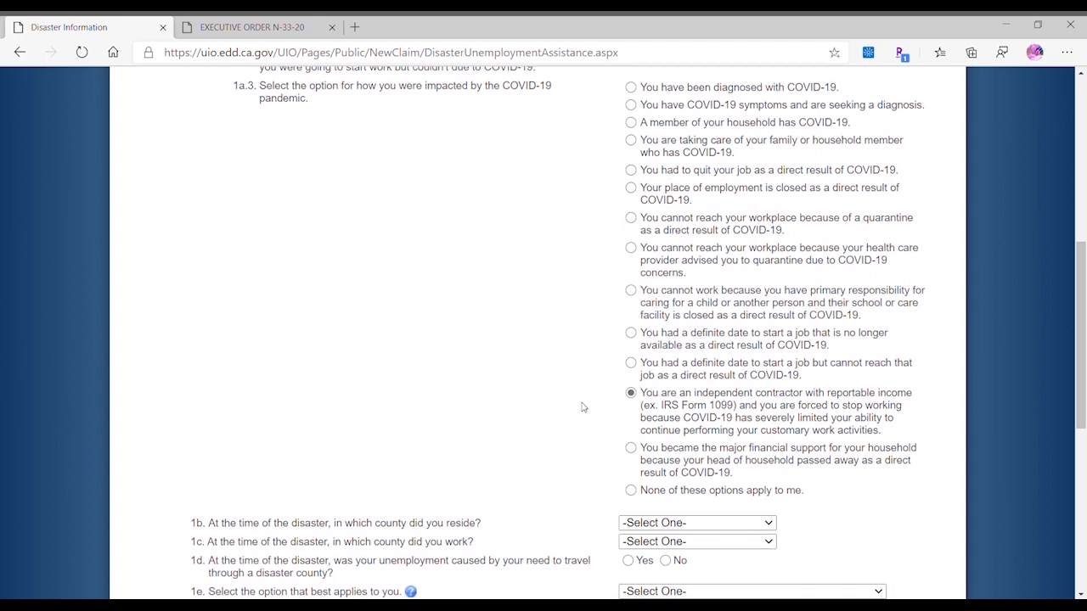
{"action": "scroll", "coordinate": [582, 407], "scroll_direction": "down", "scroll_amount": 3}
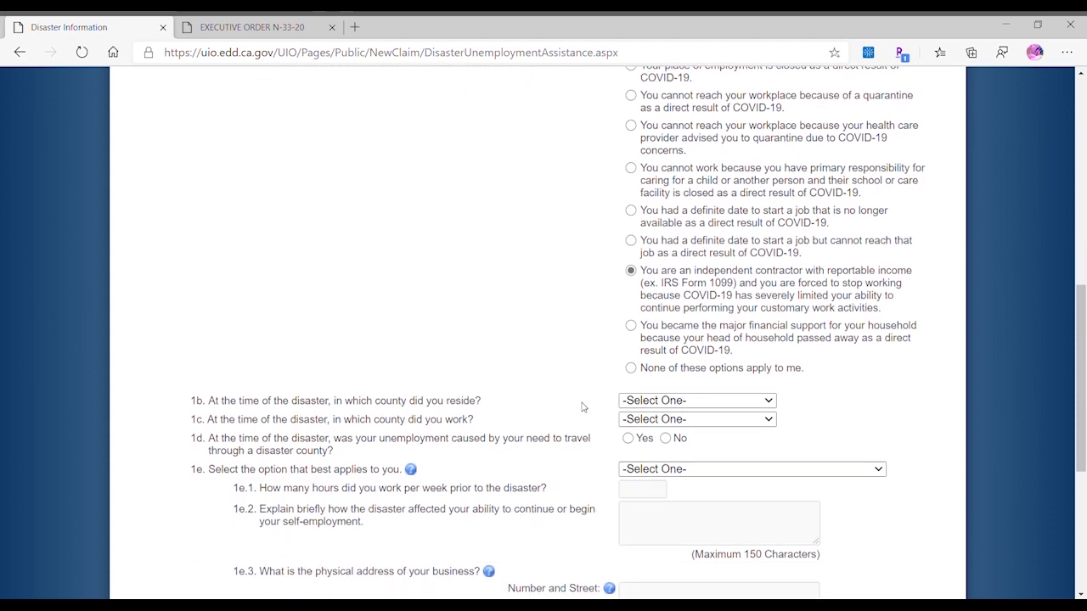
{"action": "scroll", "coordinate": [582, 407], "scroll_direction": "down", "scroll_amount": 1}
{"action": "scroll", "coordinate": [581, 407], "scroll_direction": "down", "scroll_amount": 2}
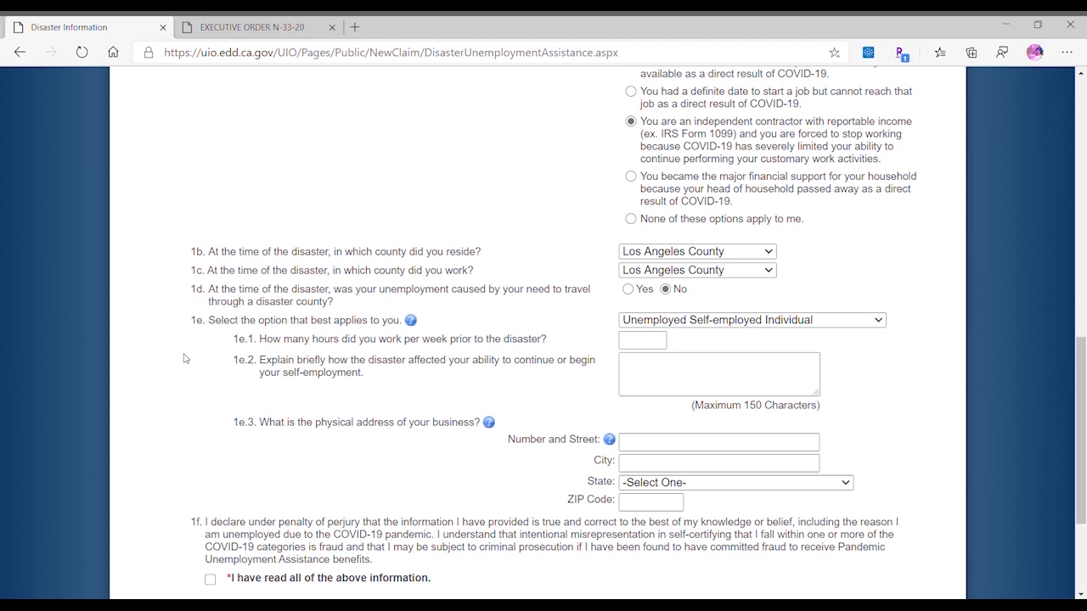
- Set the hours worked per week prior to the disaster to 40
{"action": "left_click", "coordinate": [644, 340]}
{"action": "type", "text": "40"}
{"action": "key", "text": "BackSpace"}
{"action": "type", "text": "0"}
{"action": "left_click", "coordinate": [174, 357]}
{"action": "scroll", "coordinate": [174, 356], "scroll_direction": "down", "scroll_amount": 1}
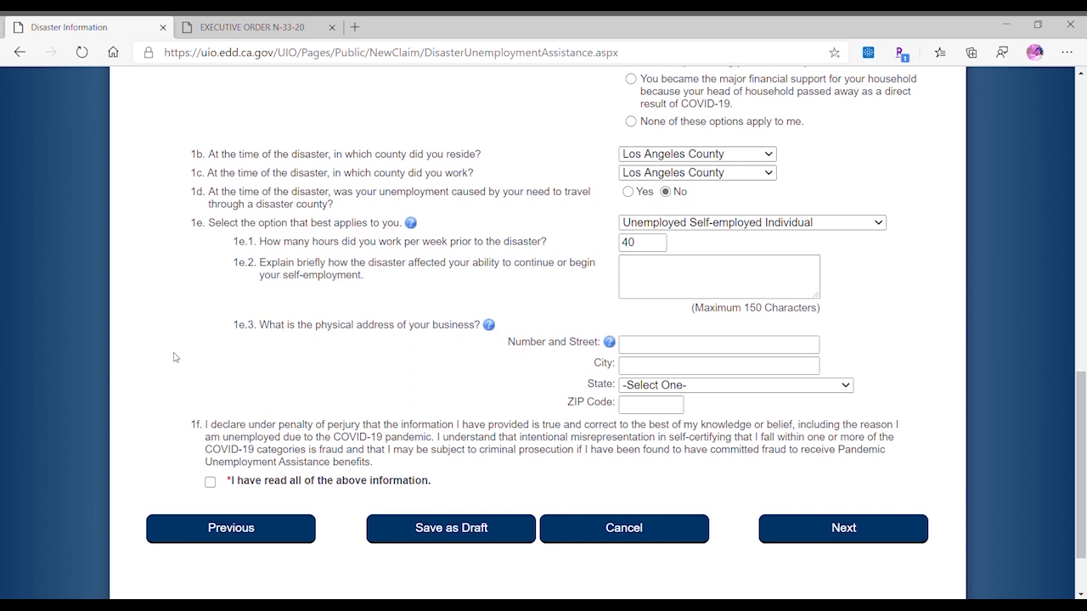
{"action": "left_click", "coordinate": [684, 281]}
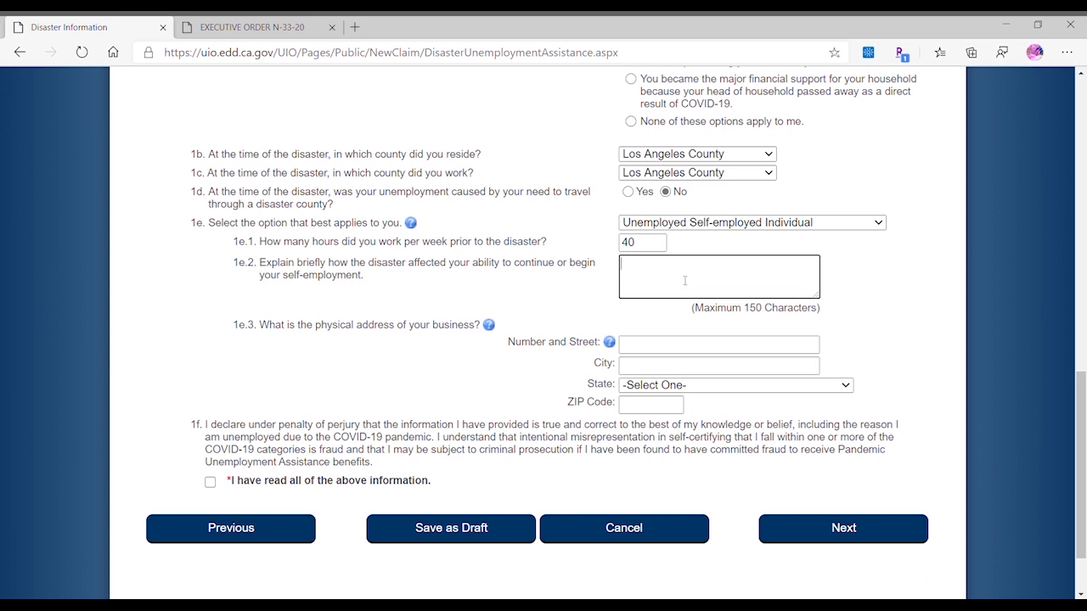
{"action": "left_click", "coordinate": [671, 345]}
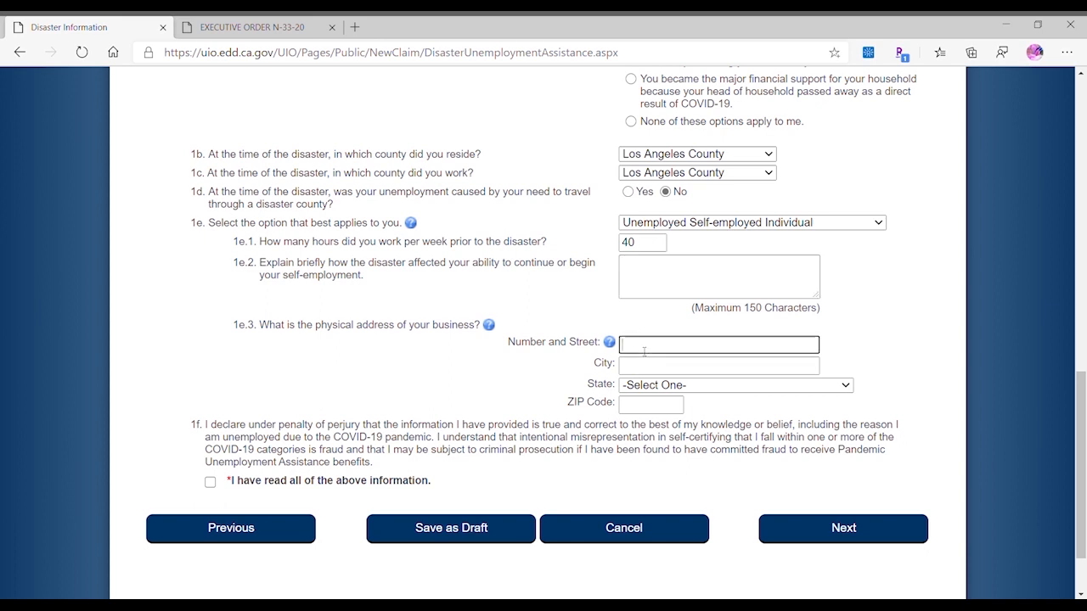
{"action": "left_click", "coordinate": [641, 360]}
{"action": "left_click", "coordinate": [598, 309]}
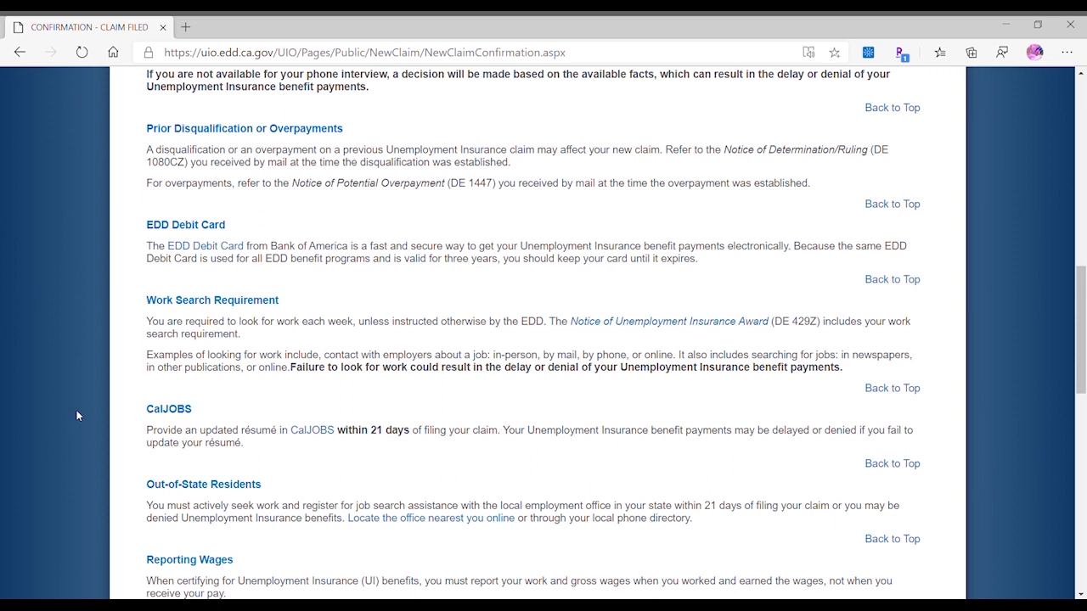
- Read the claim confirmation page from the work search and CalJOBS requirements down to the Pandemic Unemployment Assistance section
{"action": "scroll", "coordinate": [77, 412], "scroll_direction": "down", "scroll_amount": 3}
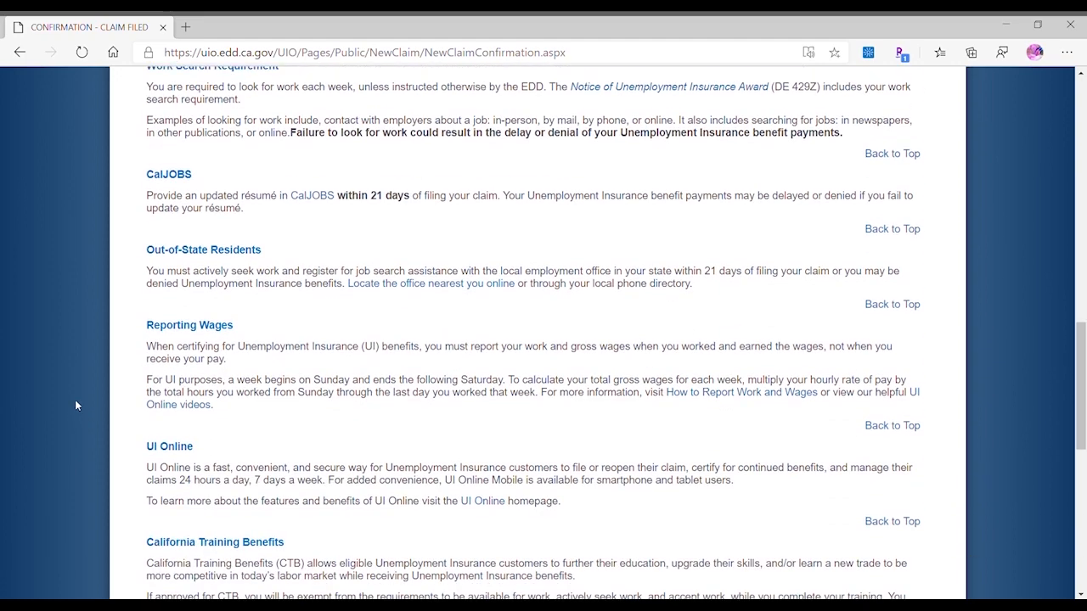
{"action": "scroll", "coordinate": [75, 406], "scroll_direction": "down", "scroll_amount": 3}
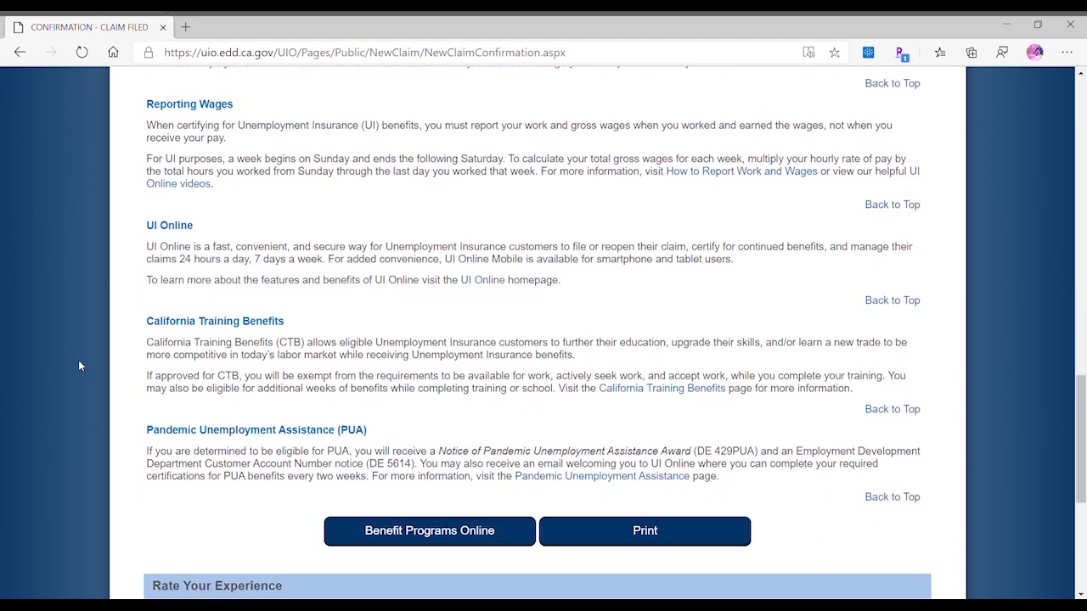
{"action": "scroll", "coordinate": [79, 366], "scroll_direction": "down", "scroll_amount": 1}
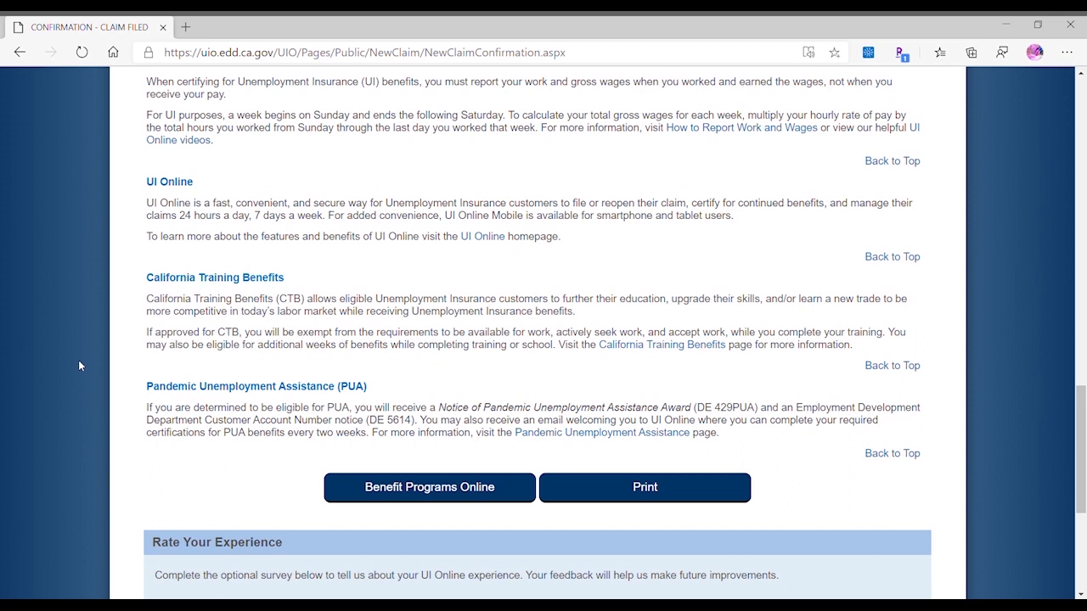